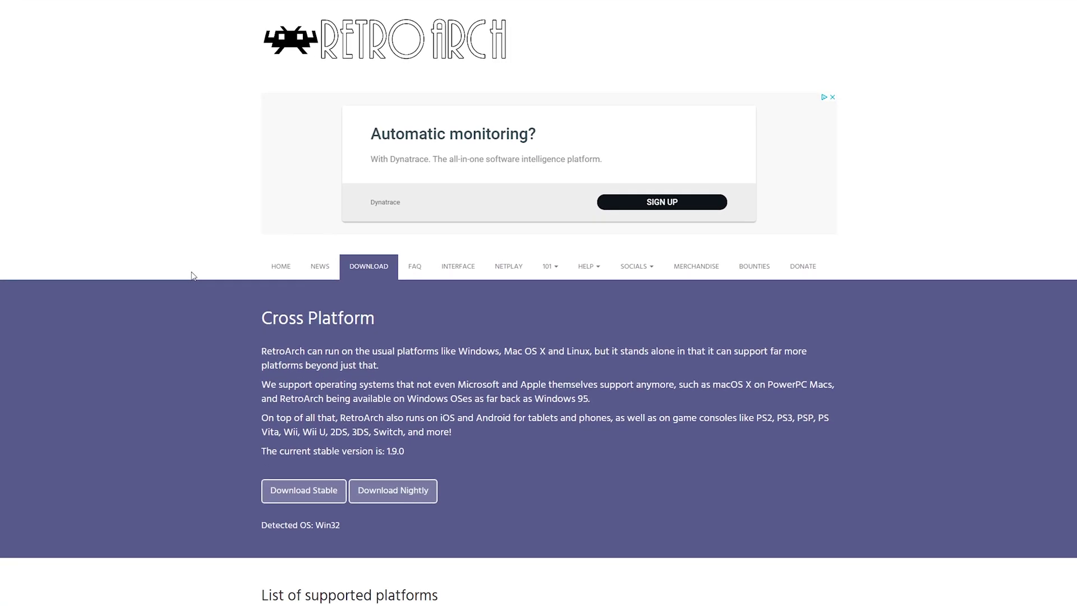
Scroll retroarch.com's download page to the Download Stable button and the supported Windows platforms.
middle_click(335, 434)
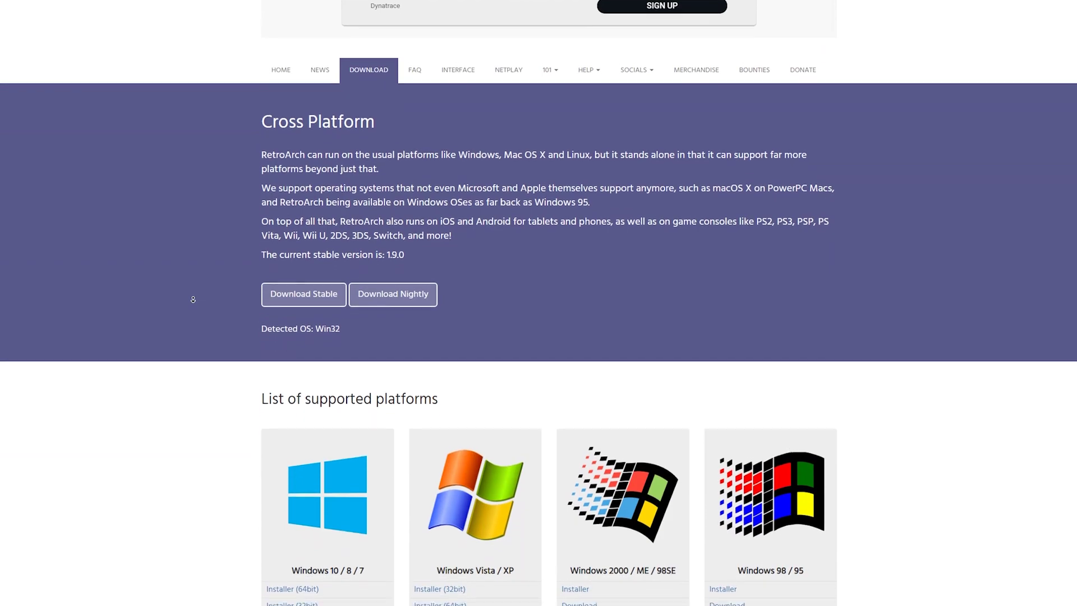
scroll(193, 299, down, 2)
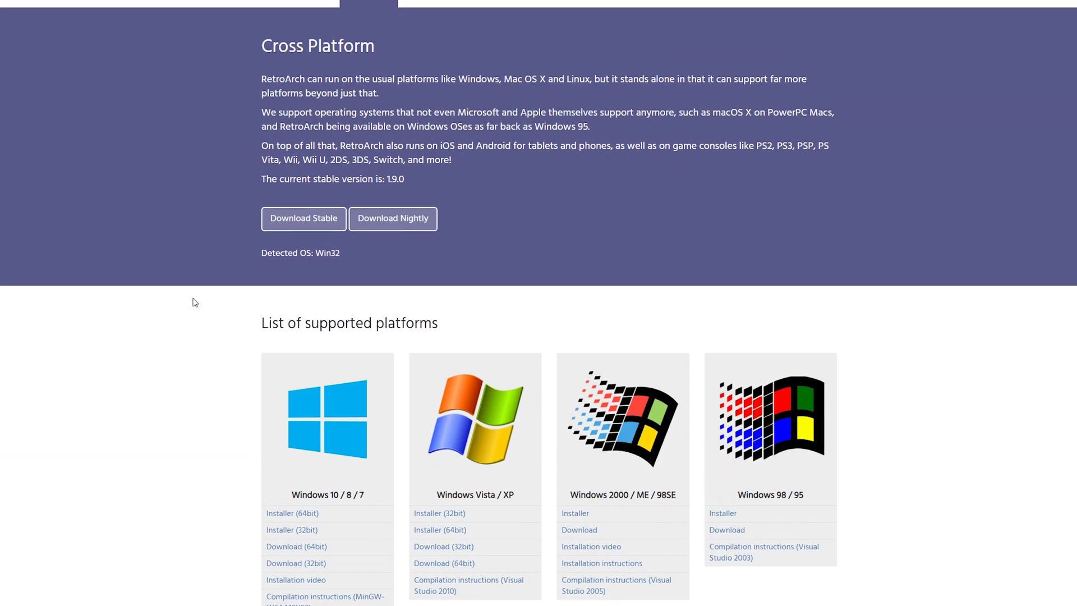
Download stable RetroArch, then use Load Core > Download a Core to list available cores.
click(303, 219)
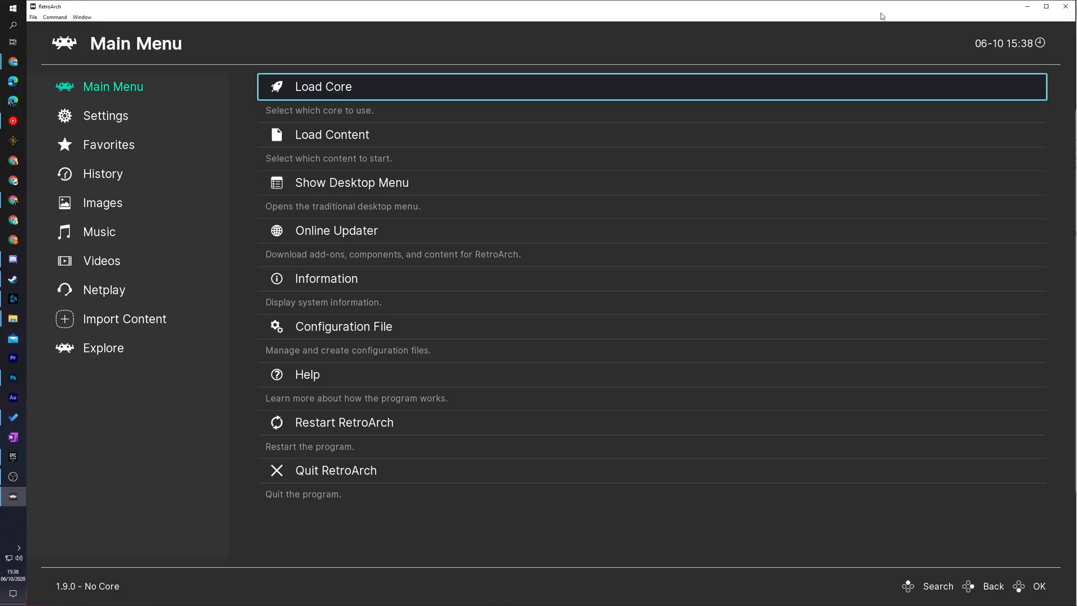
key(Left)
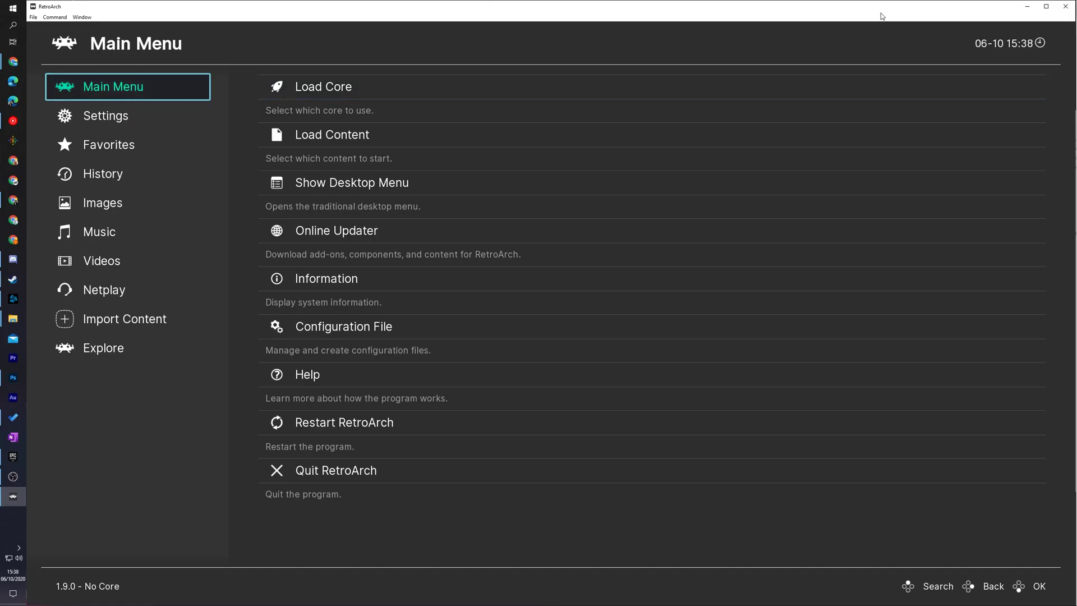
key(Right)
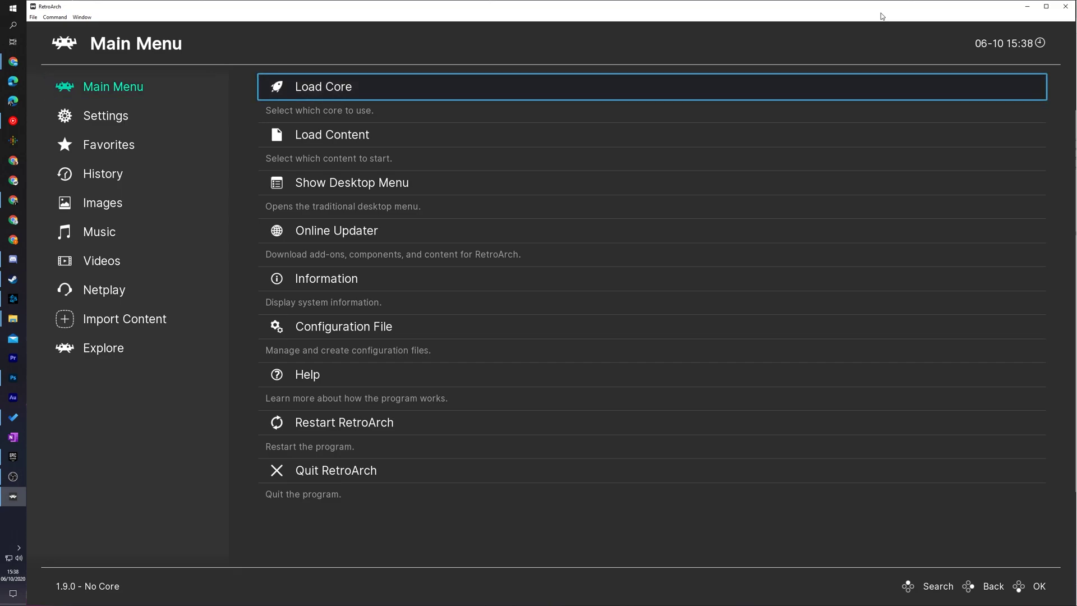
key(Return)
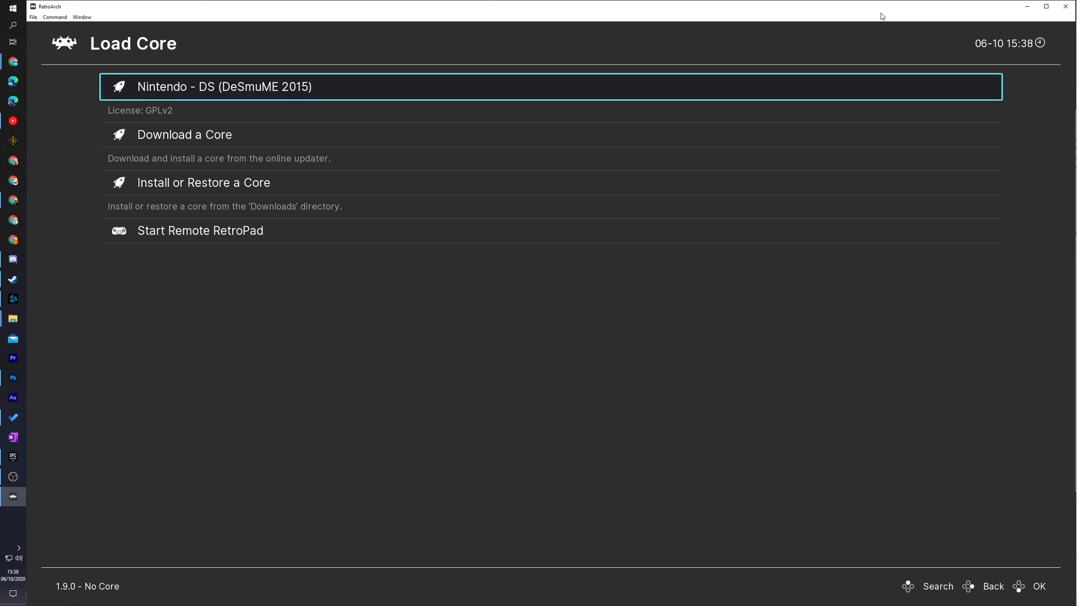
key(Down)
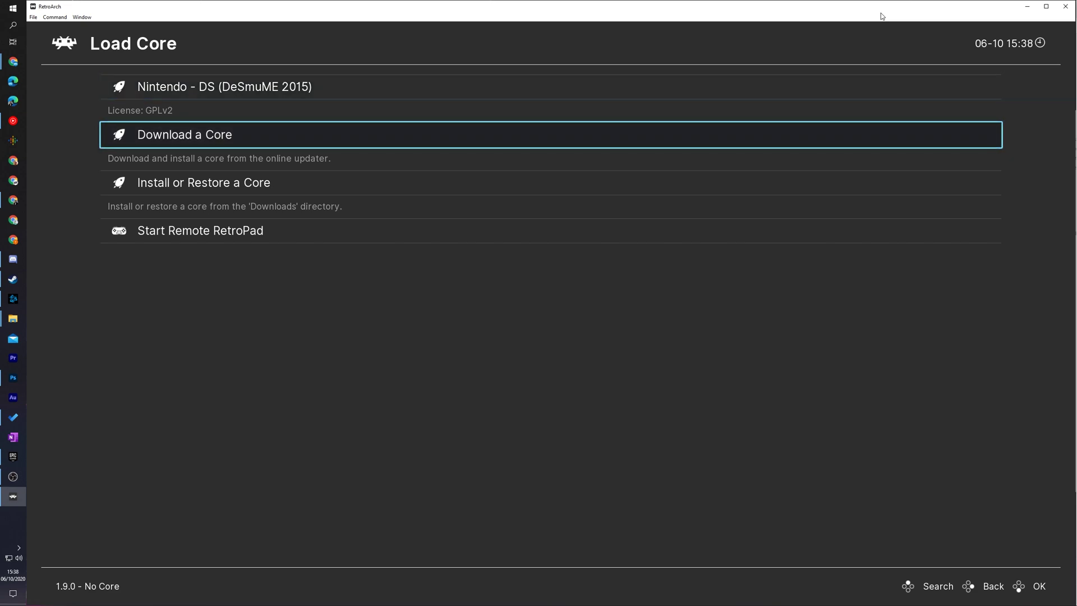
key(Return)
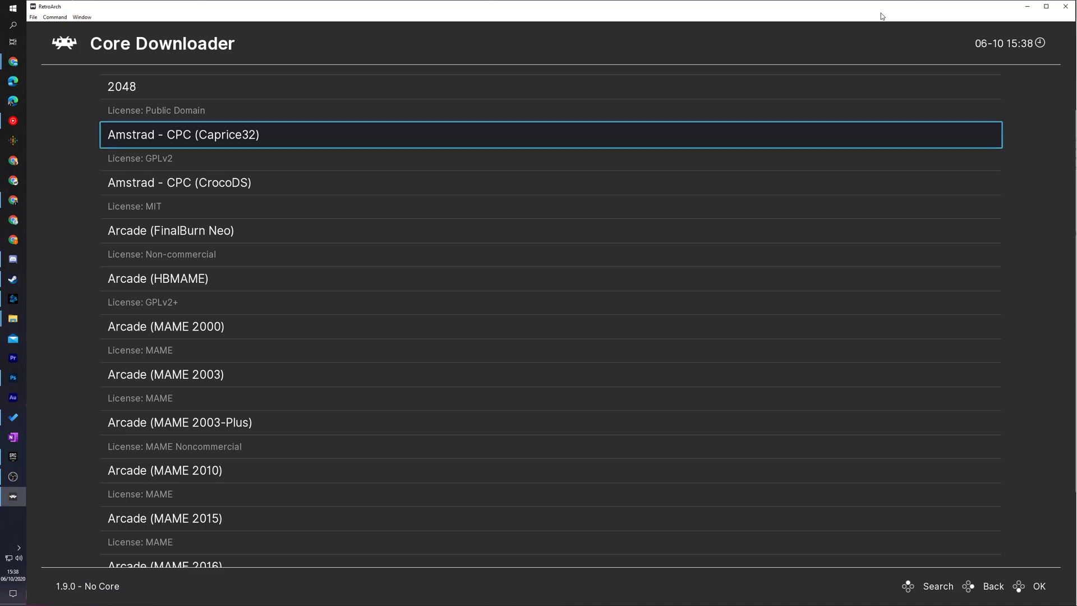
Download the Nintendo - Game Boy / Color (Gearboy) core, then return to the Main Menu.
key(Down)
key(Down)
key(Down)
key(Down)
key(Down)
key(Down)
key(Down)
key(Down)
key(Down)
key(Down)
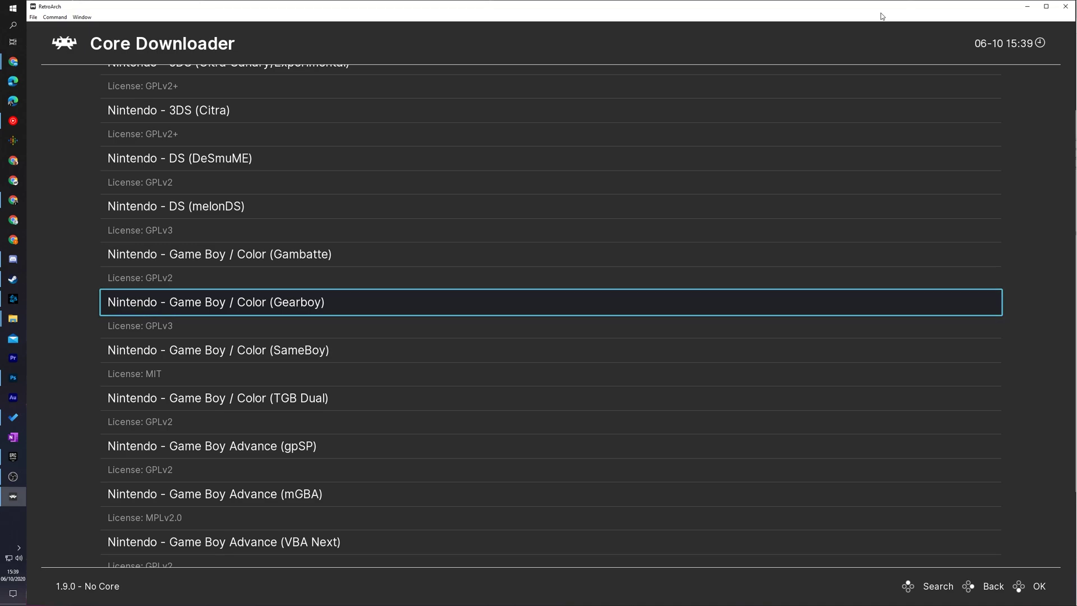
key(Up)
key(Down)
key(Down)
key(Down)
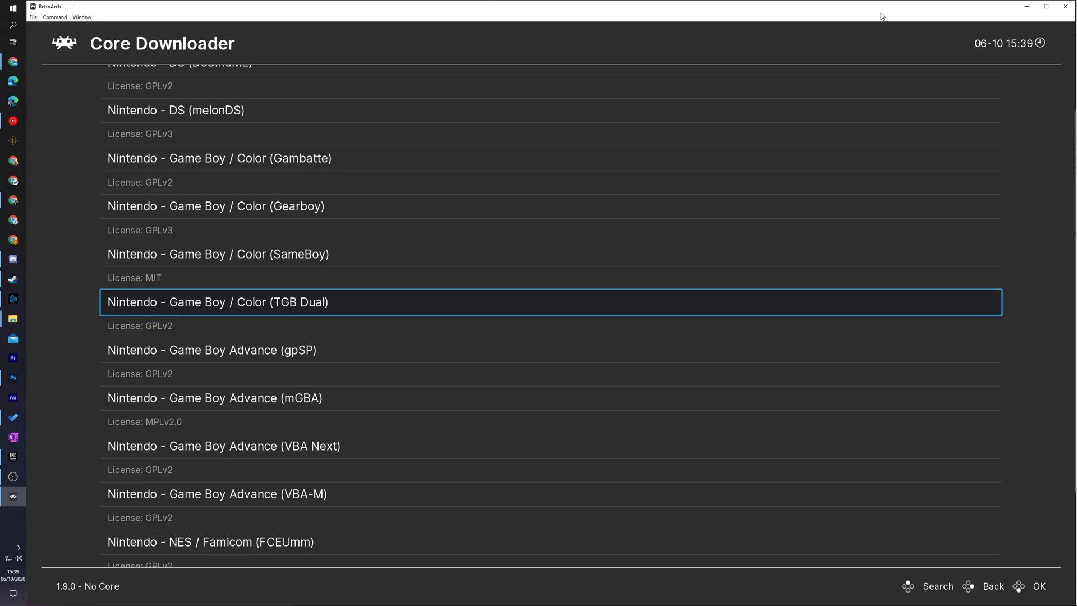
key(Up)
key(Up)
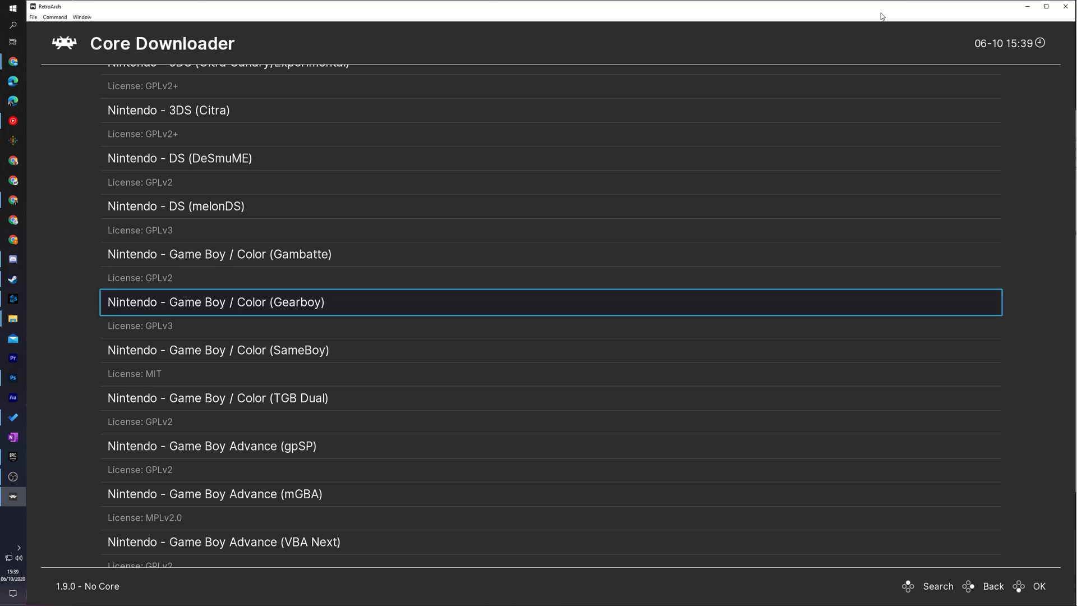
key(Return)
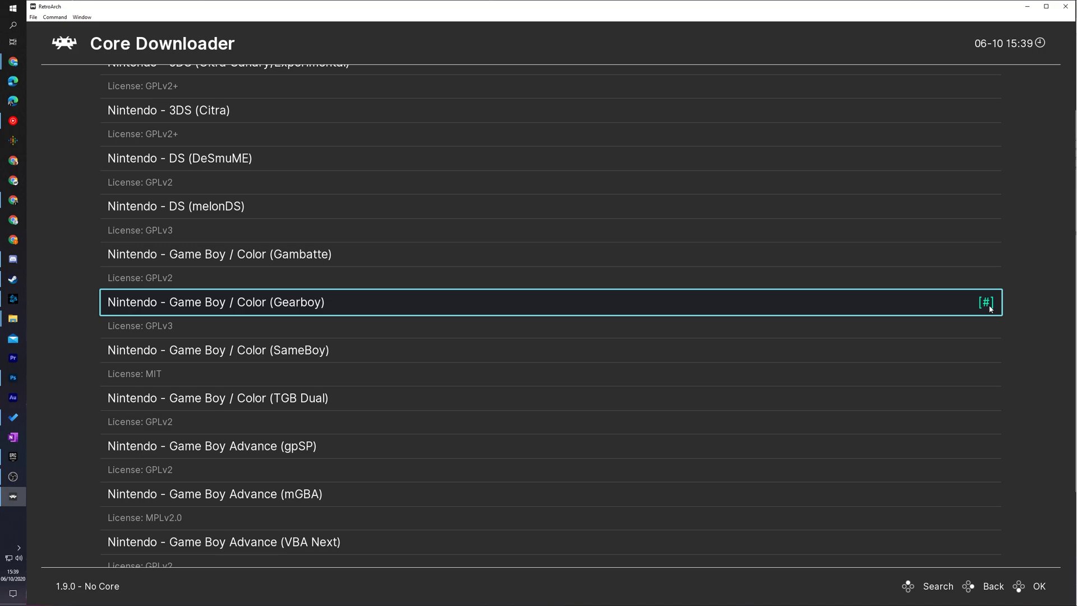
key(BackSpace)
key(BackSpace)
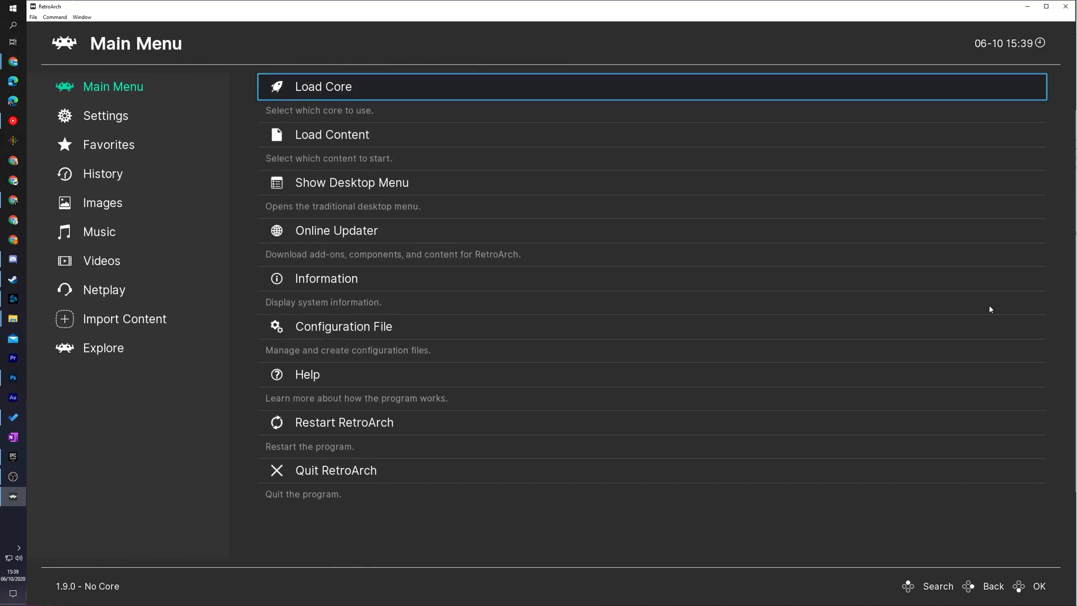
Load the installed Gearboy core from Load Core so Gearboy (3.1.1) becomes active.
key(Return)
key(Down)
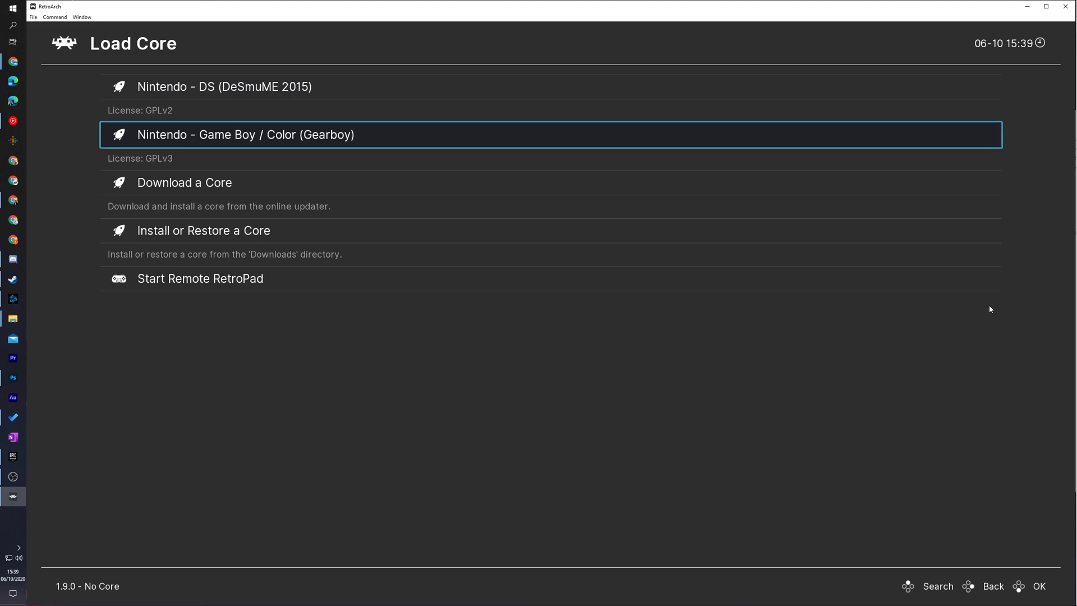
key(Return)
key(Left)
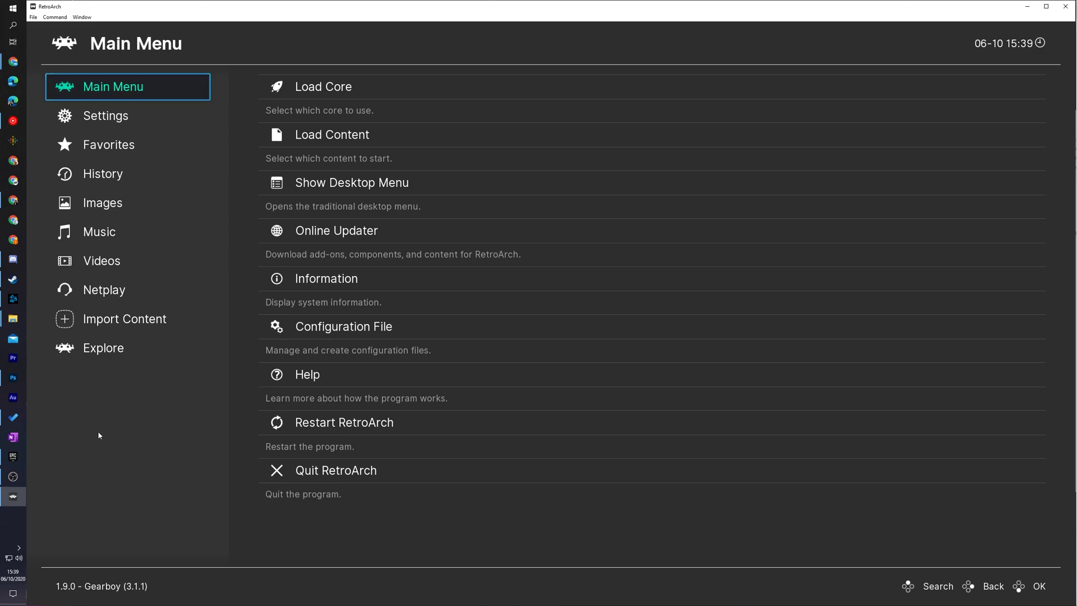
Open the Rom folder and extract the Links Awakening zip with Extract all.
click(13, 318)
drag(396, 181, 409, 180)
drag(433, 110, 462, 112)
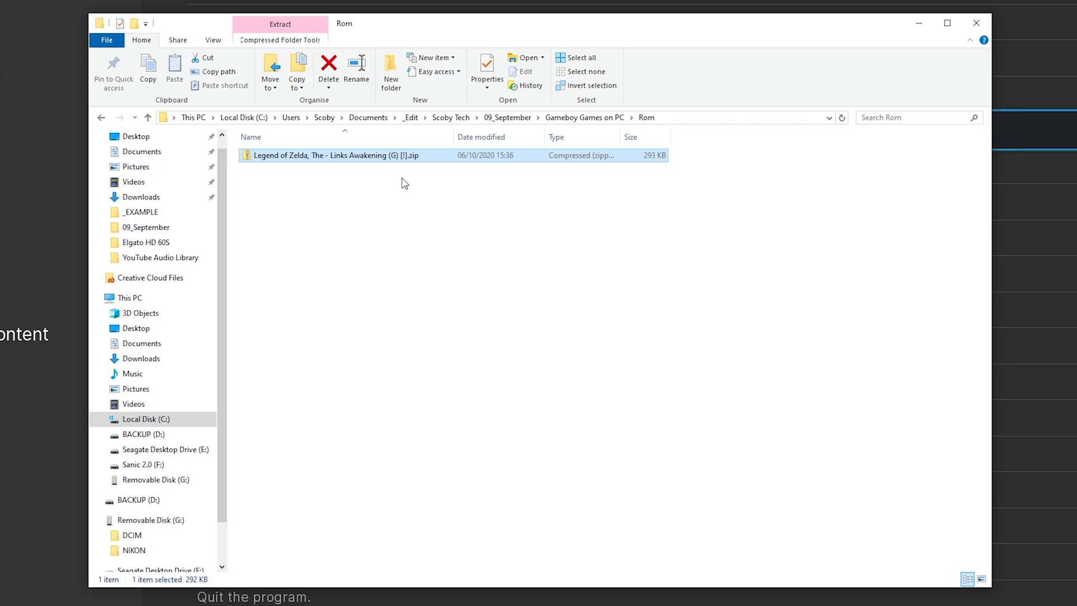
click(350, 156)
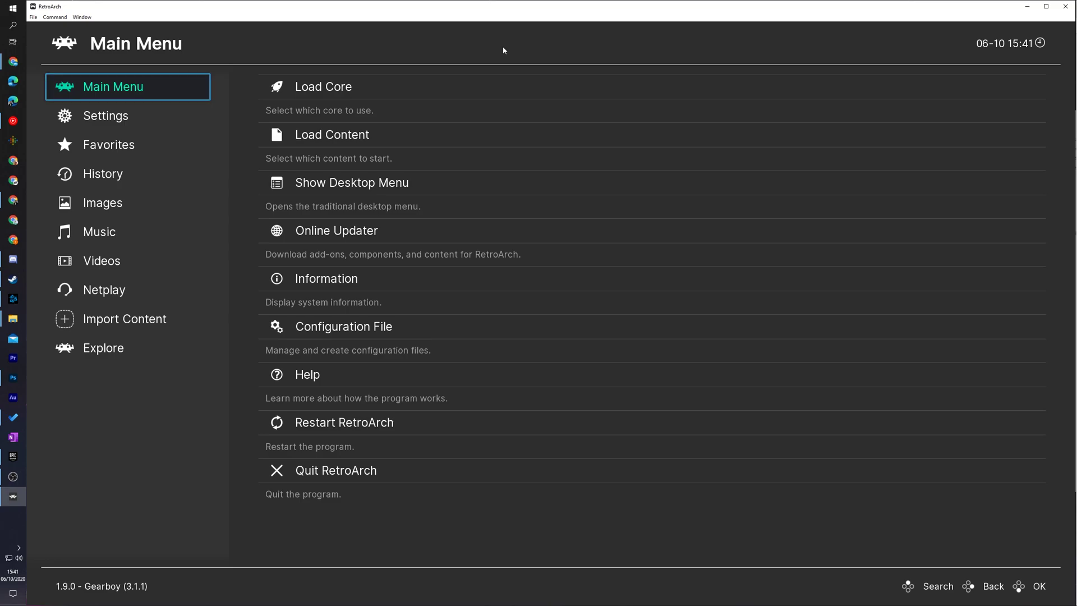
Load 'Legend of Zelda, The - Link's Awakening (G) [!].gb' from Load Content > Start Directory.
key(Right)
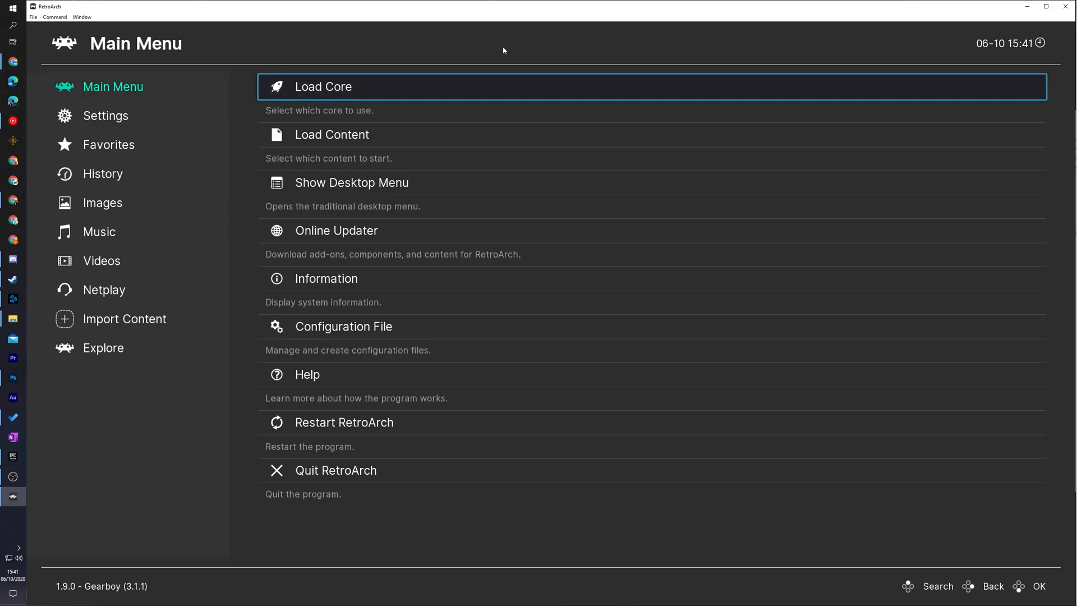
key(Down)
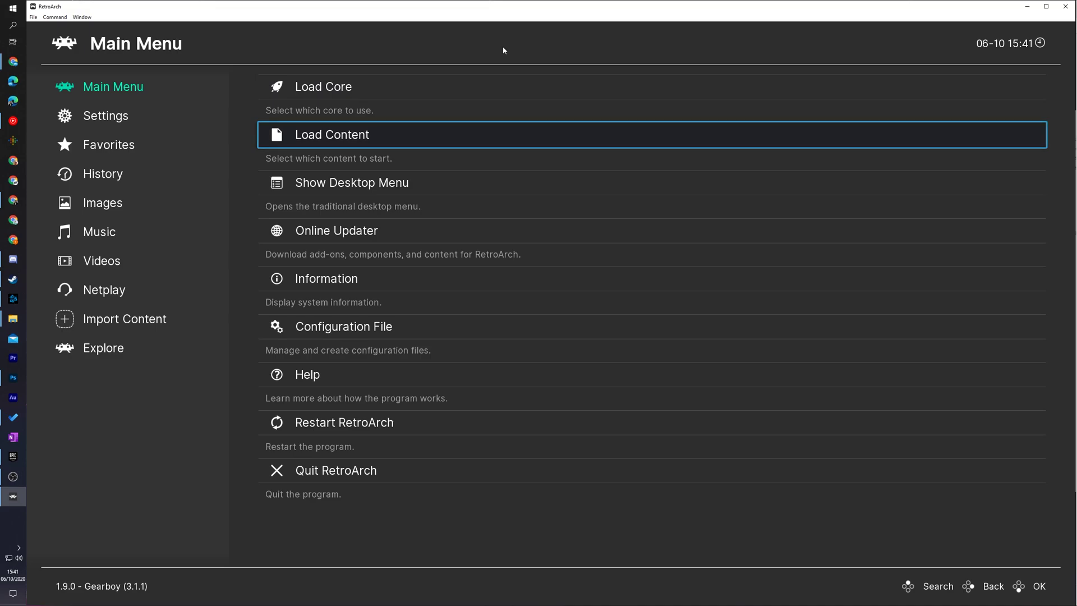
key(Return)
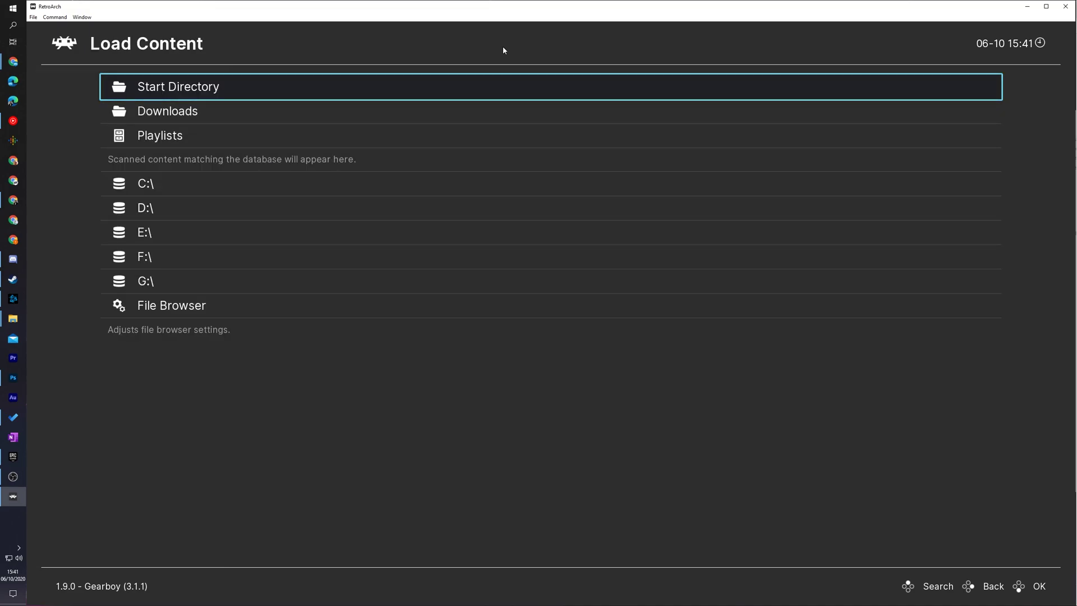
key(Return)
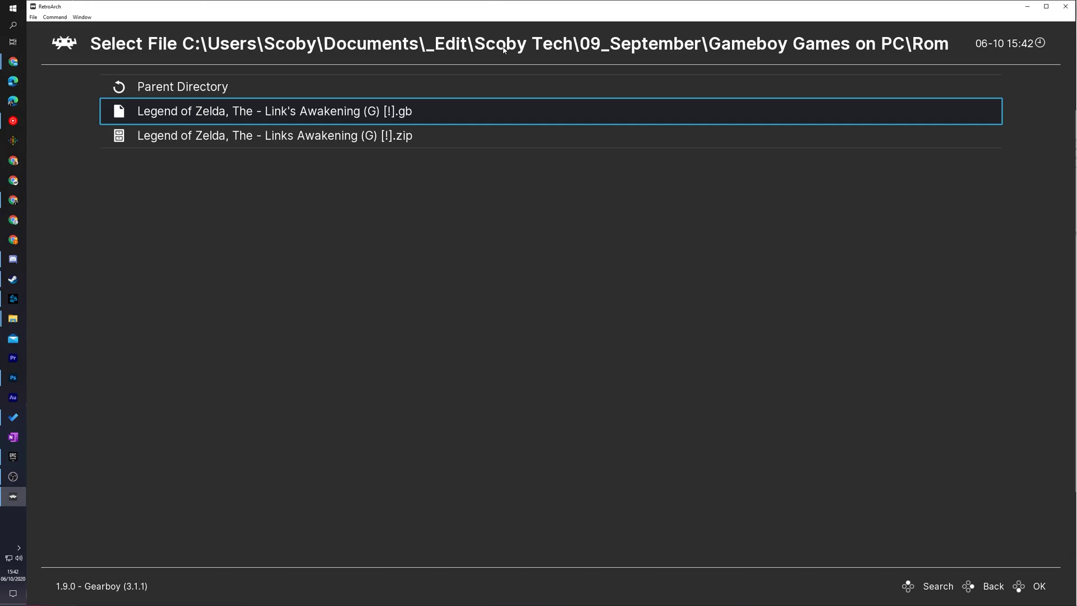
key(Return)
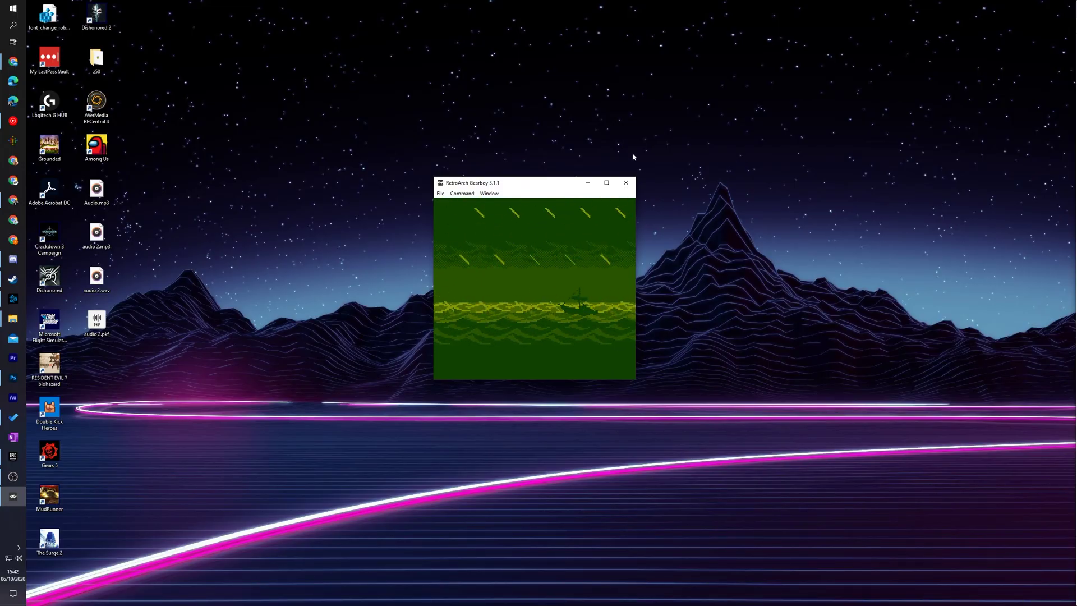
Maximize the Gearboy game window and let Link's Awakening reach its HAUPT MENÜ screen.
double_click(545, 183)
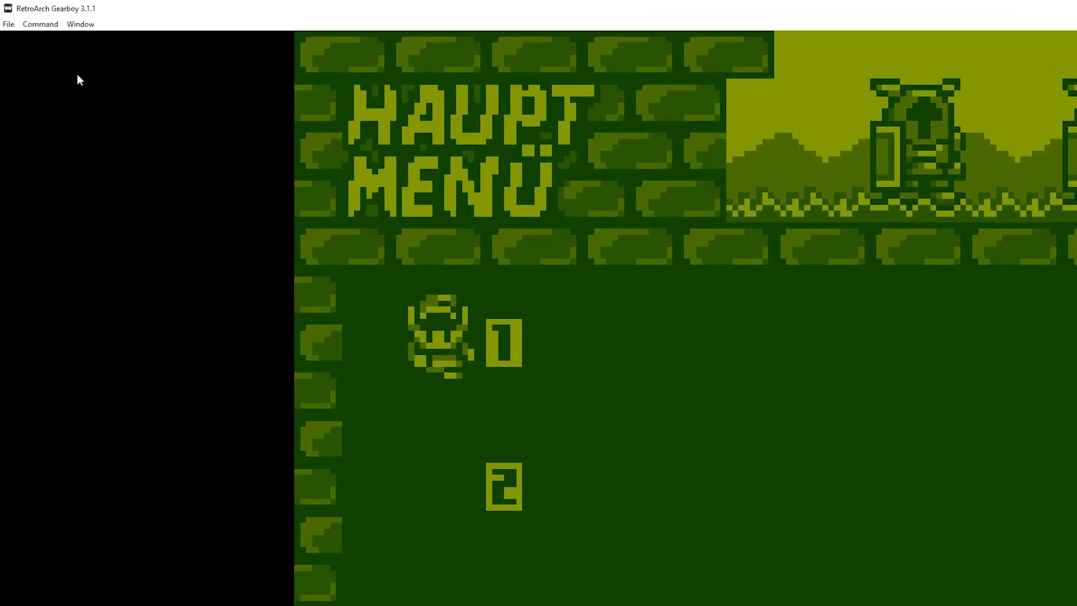
click(31, 18)
mouse_move(19, 28)
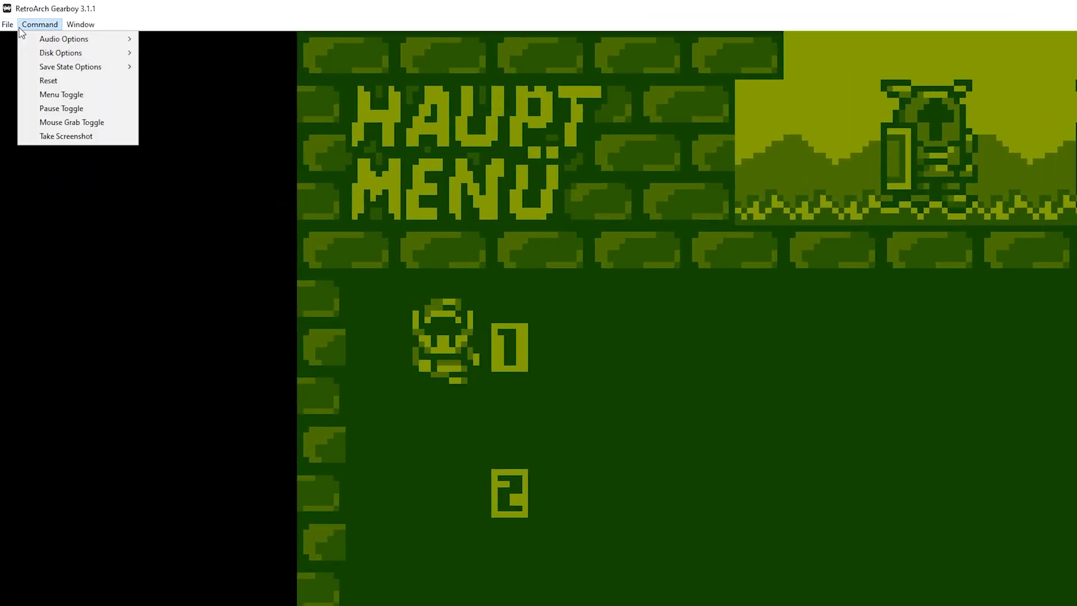
mouse_move(62, 44)
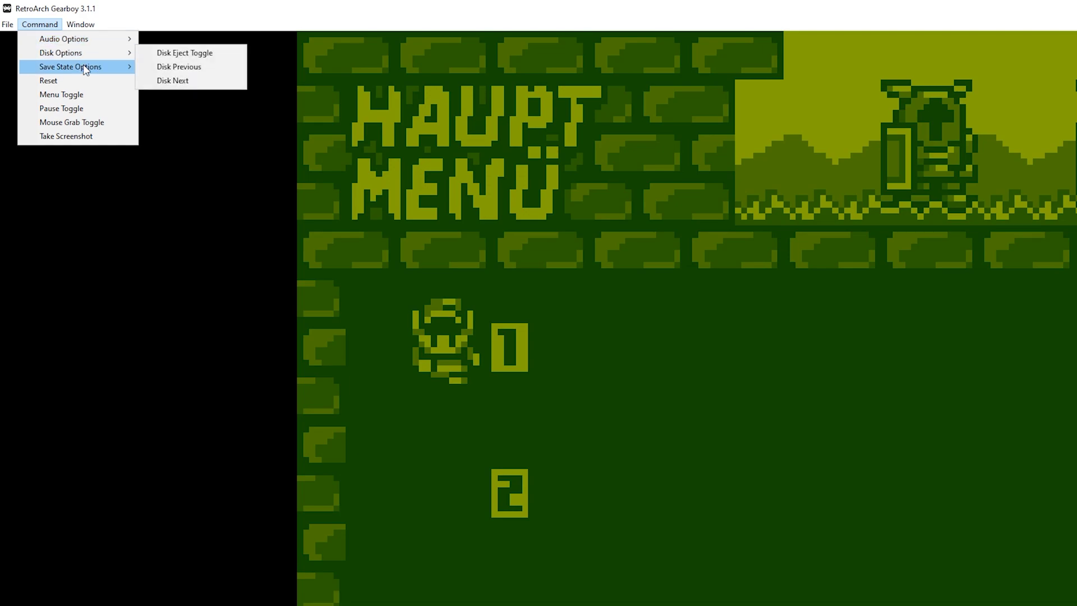
mouse_move(88, 75)
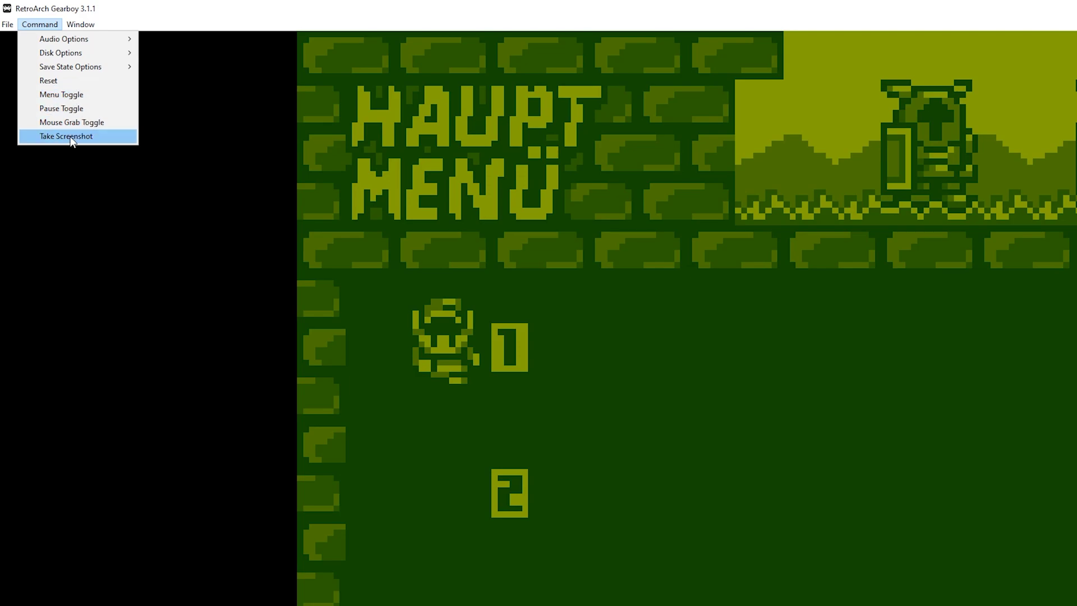
mouse_move(80, 28)
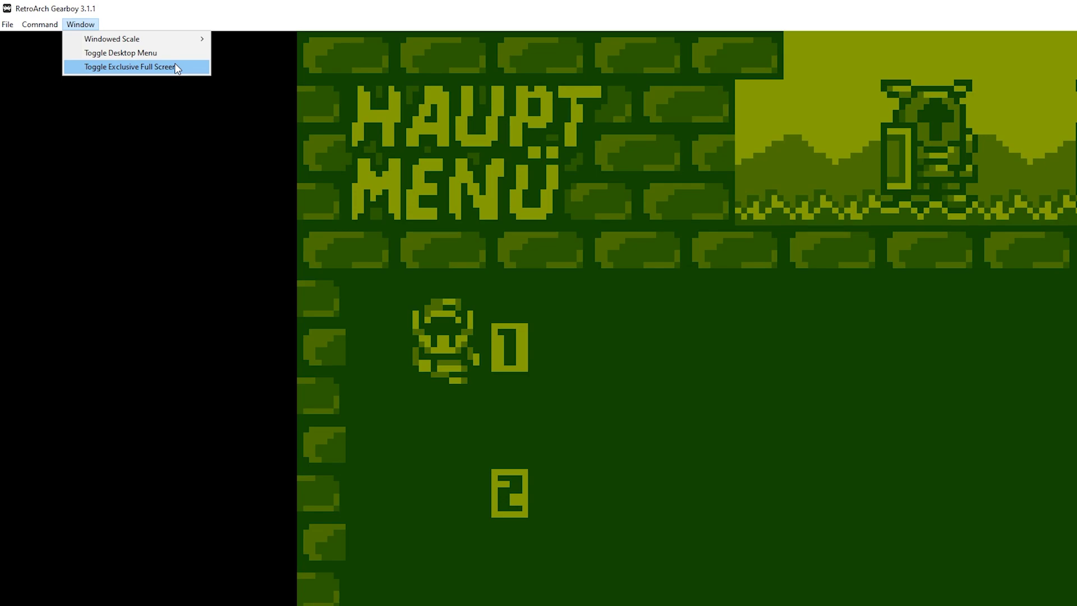
Bring up the Quick Menu via Command > Menu Toggle and enter the core Options.
click(77, 96)
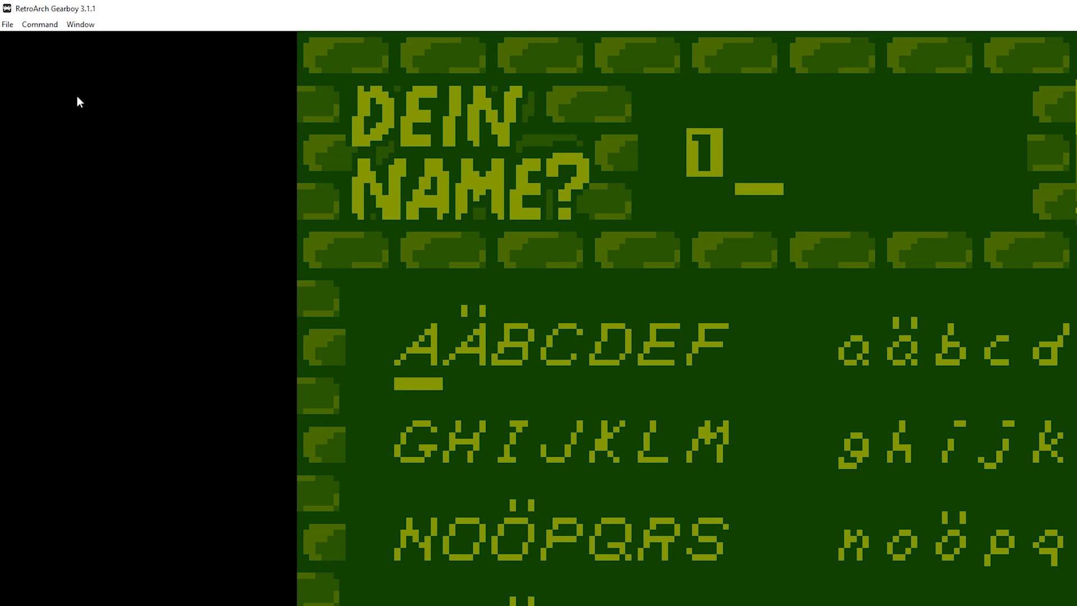
click(31, 25)
click(61, 94)
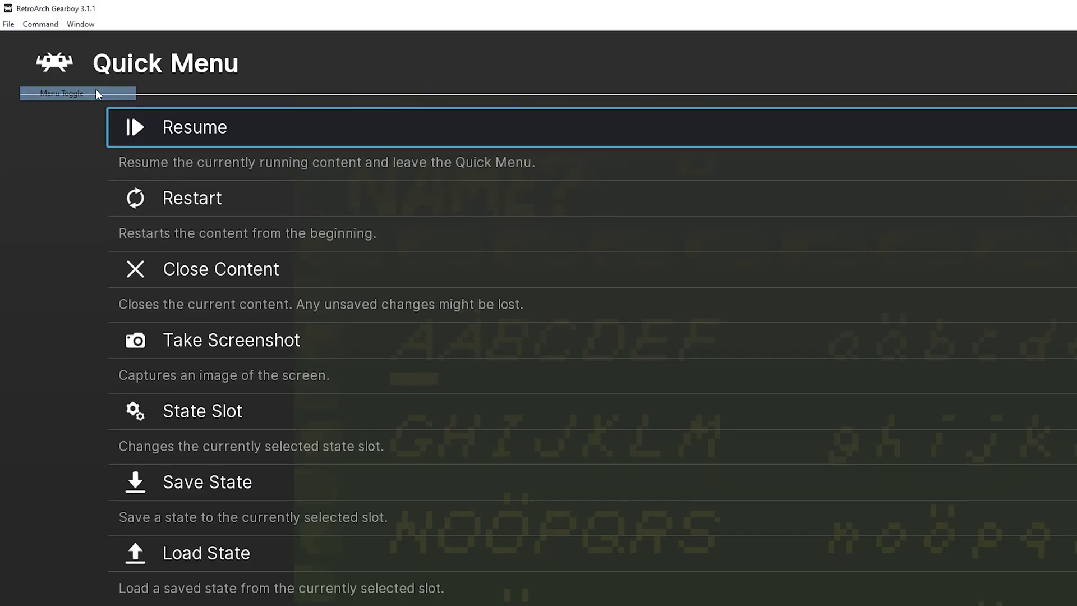
scroll(822, 96, down, 12)
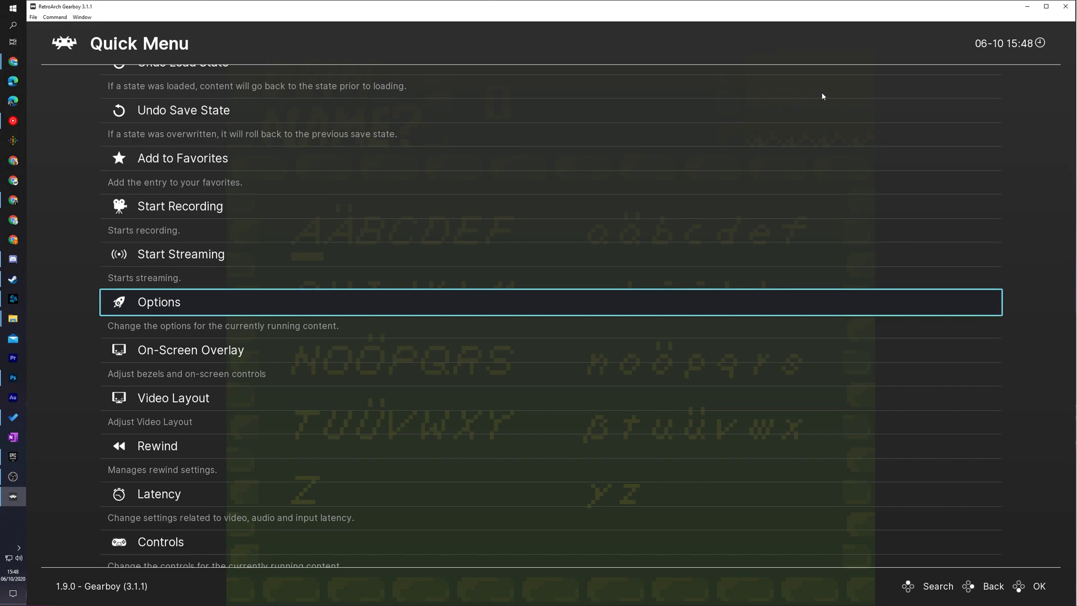
key(Return)
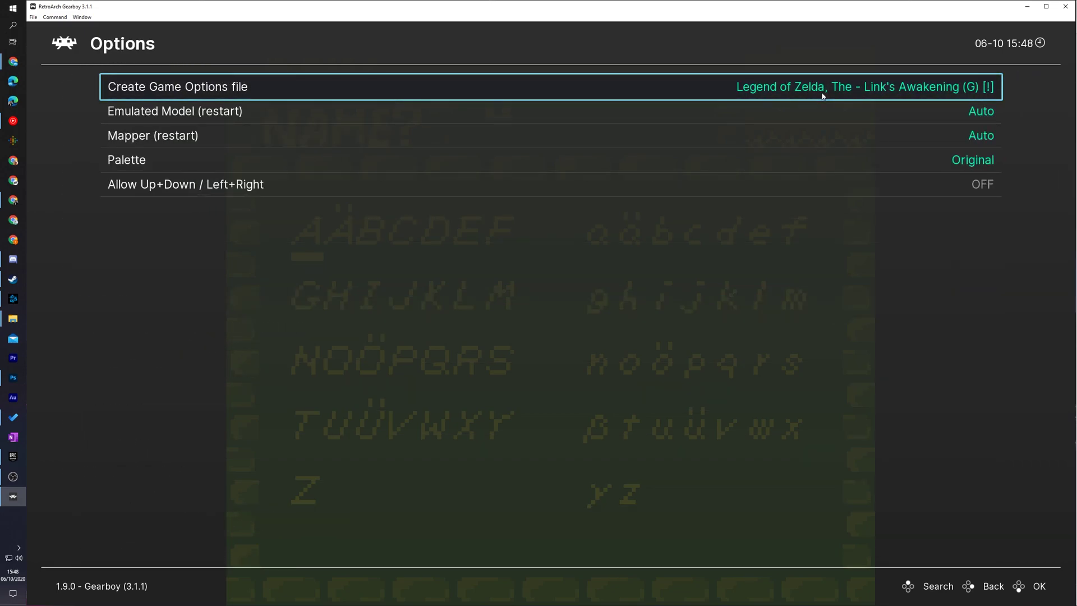
Change the Gearboy Palette option from Original to Sharp and back out to the Quick Menu.
scroll(823, 96, down, 3)
key(Return)
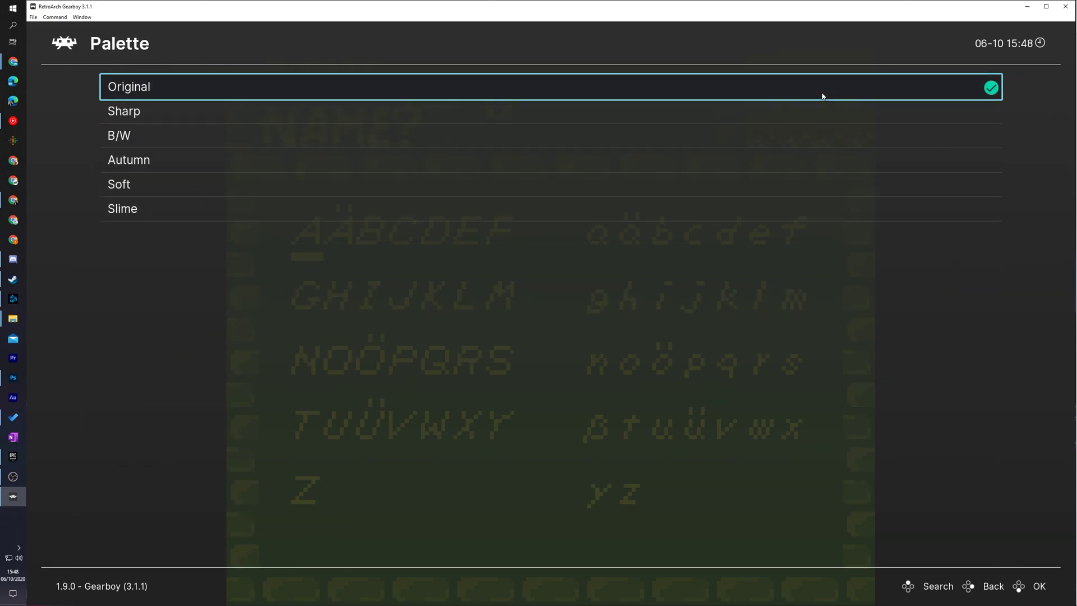
scroll(822, 97, down, 1)
key(Return)
key(Return)
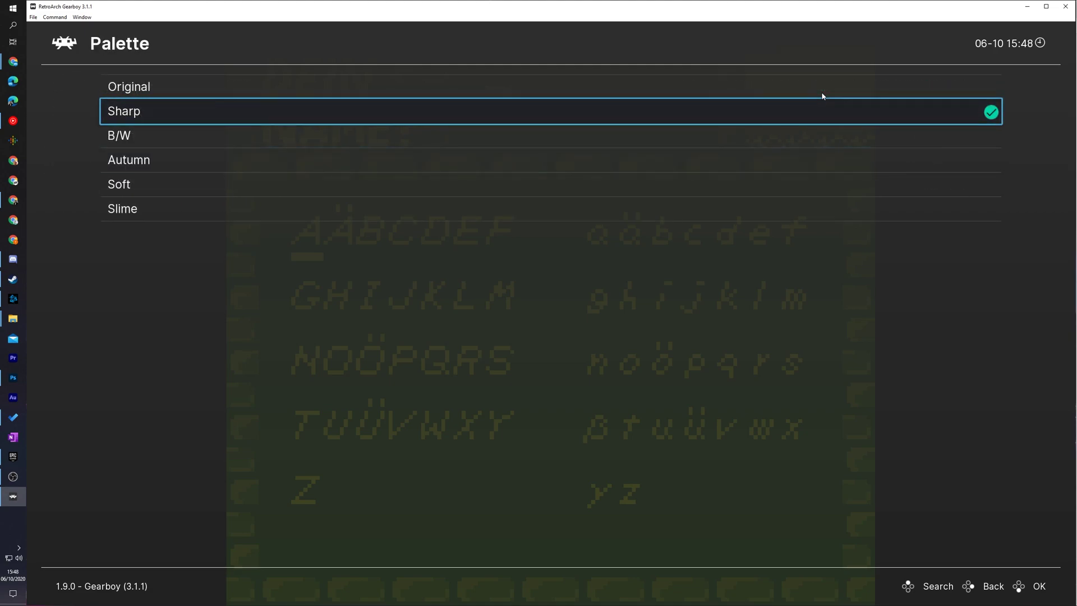
key(BackSpace)
key(BackSpace)
scroll(822, 96, down, 7)
scroll(822, 95, up, 4)
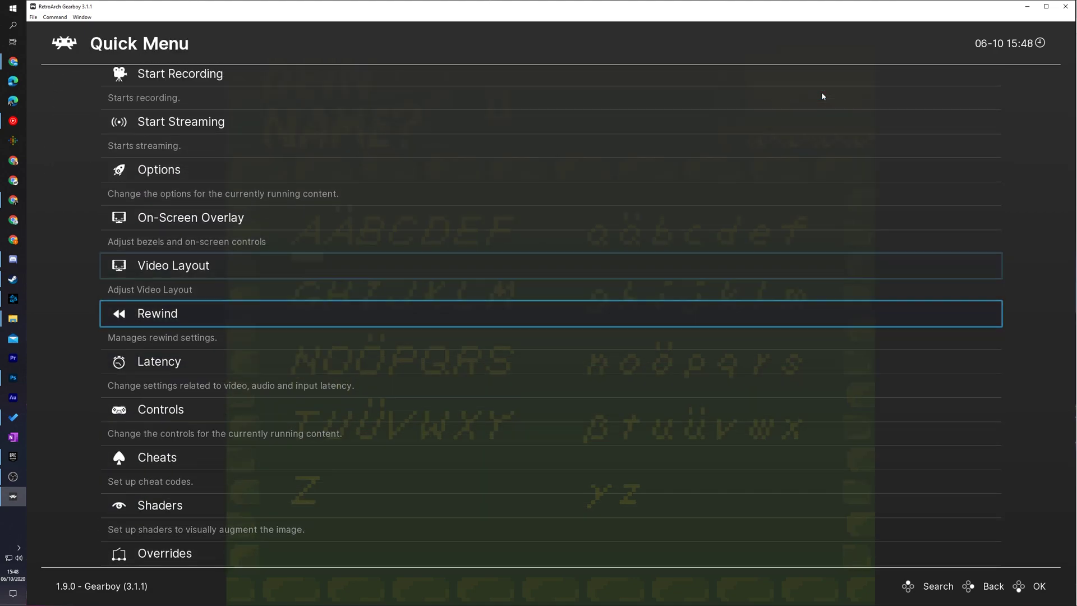
scroll(822, 96, down, 2)
scroll(822, 96, up, 7)
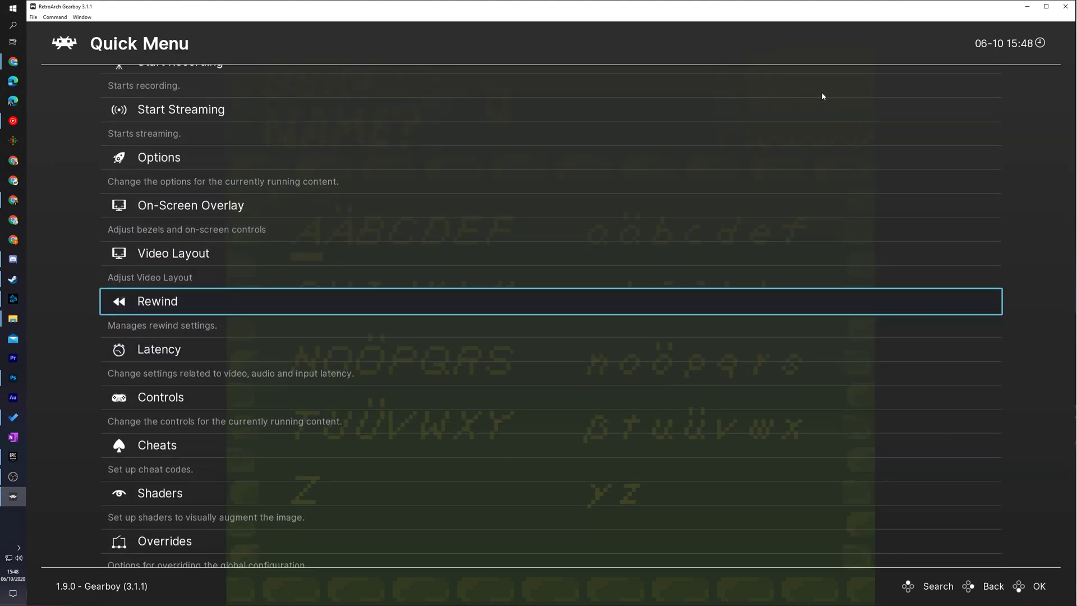
scroll(822, 97, up, 10)
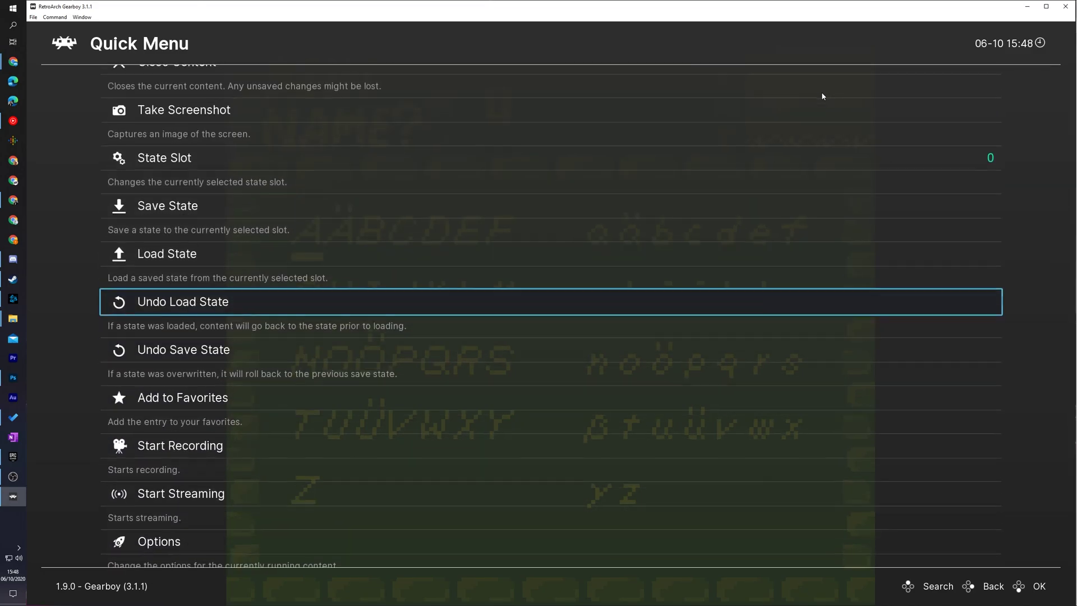
Resume the game, showing its name-entry screen in the Sharp palette.
key(Return)
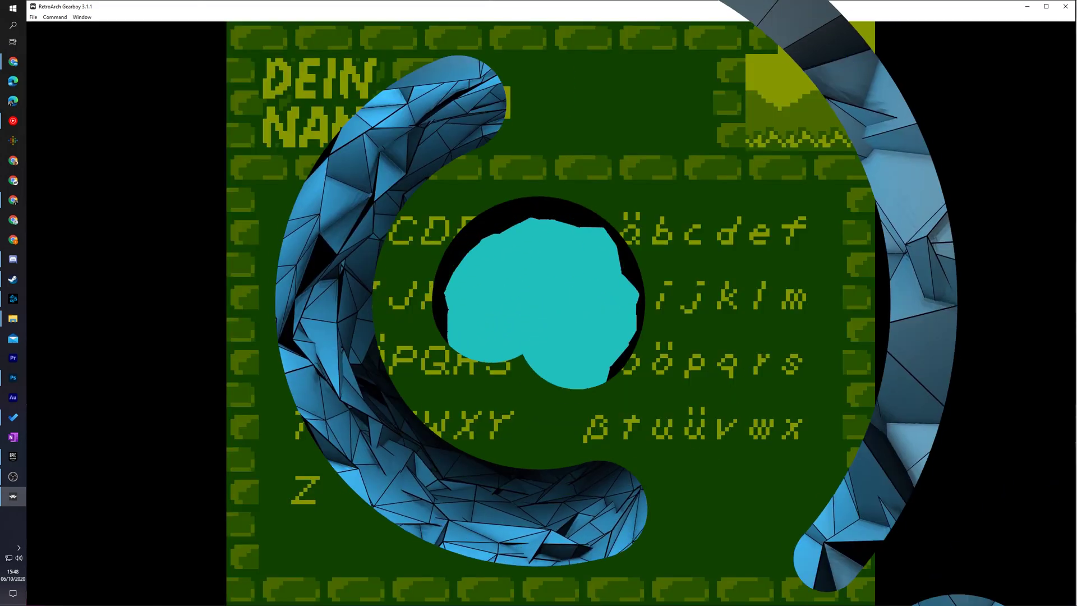